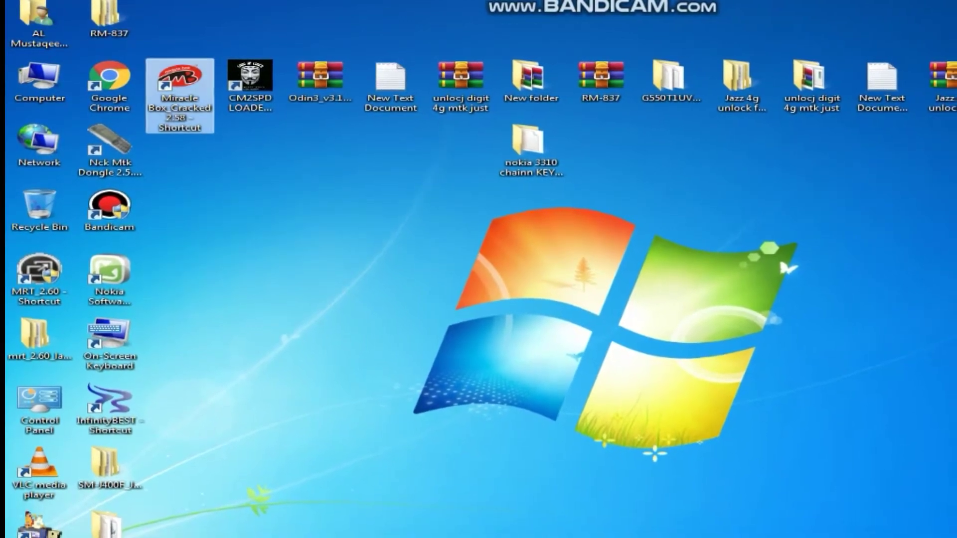
Step: Paste the hardware ID into both the Name and Key fields, then continue in trial mode
right_click(330, 256)
click(367, 299)
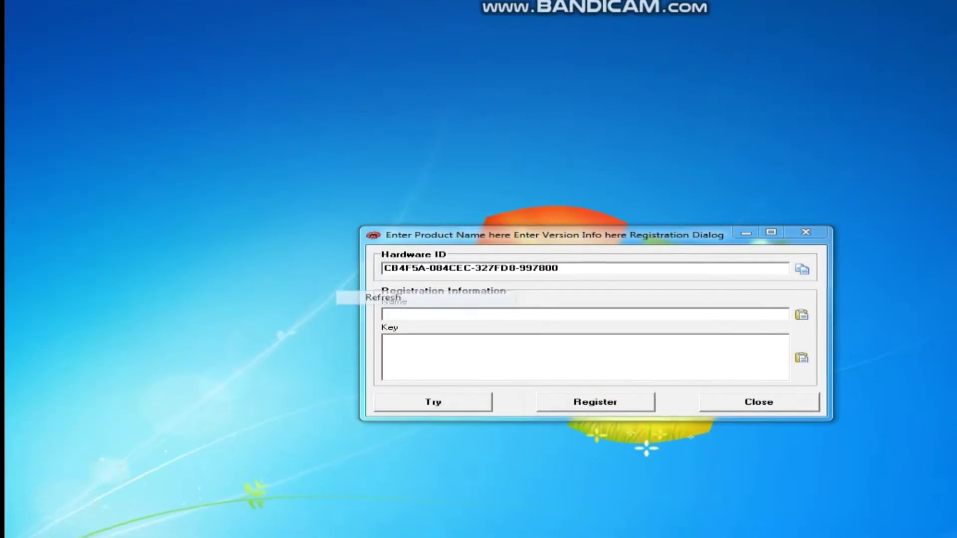
key(Tab)
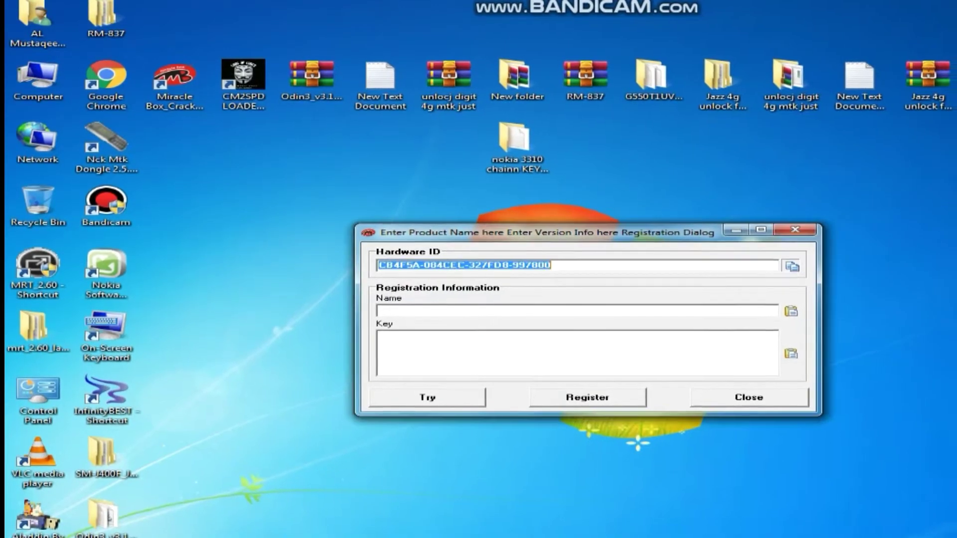
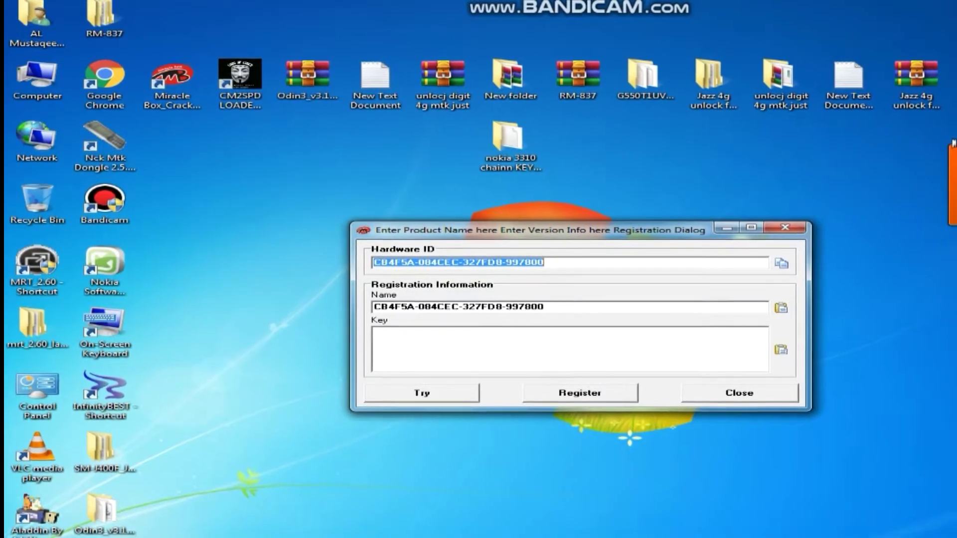
key(Tab)
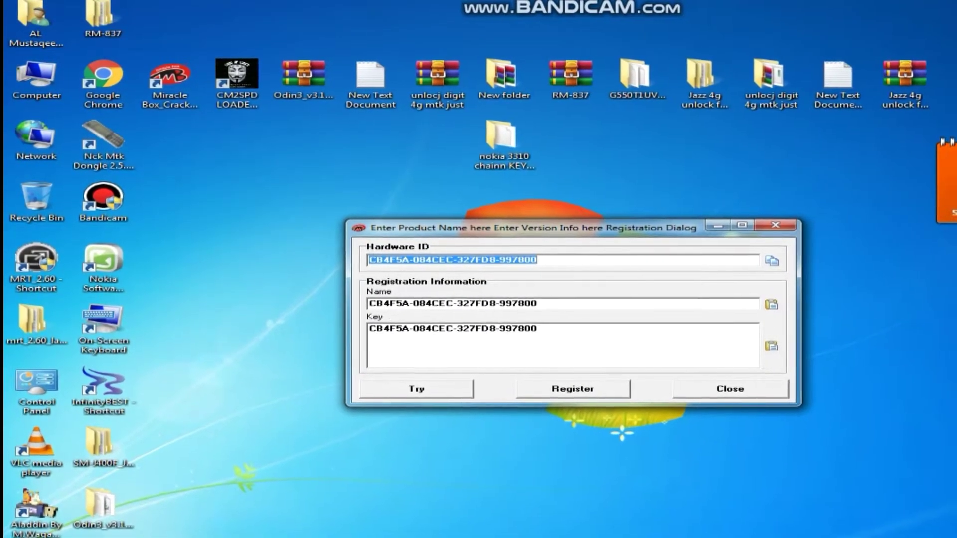
key(Tab)
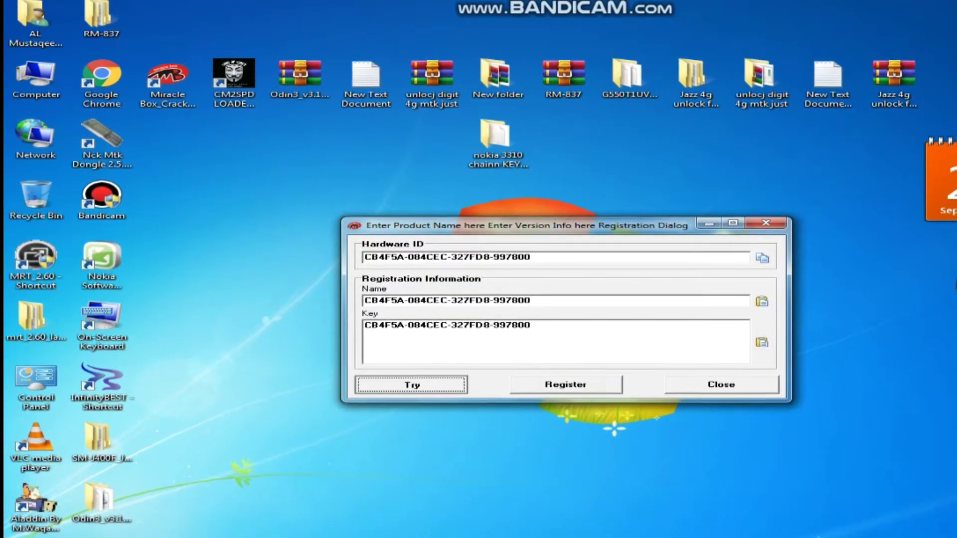
key(Return)
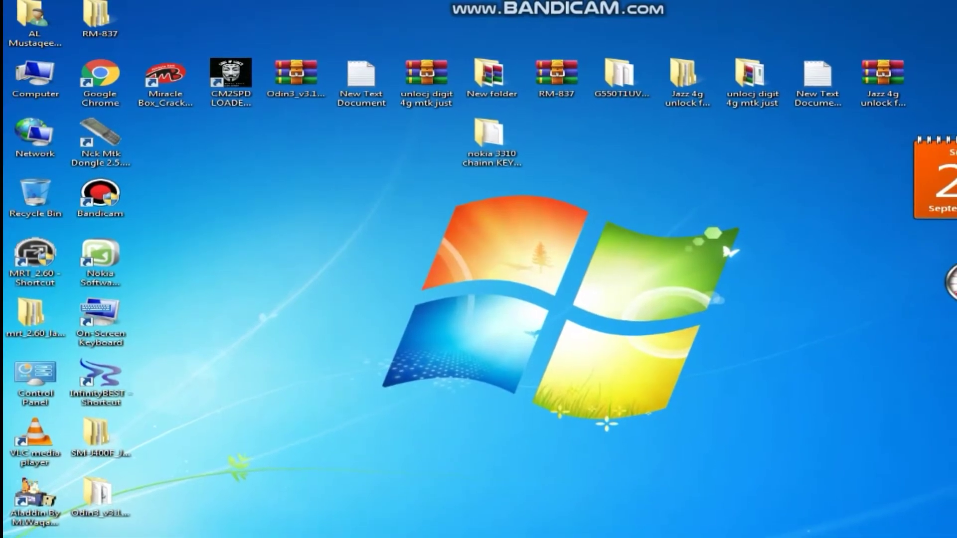
Step: Refresh the desktop repeatedly until the Miracle Box main window appears
right_click(438, 254)
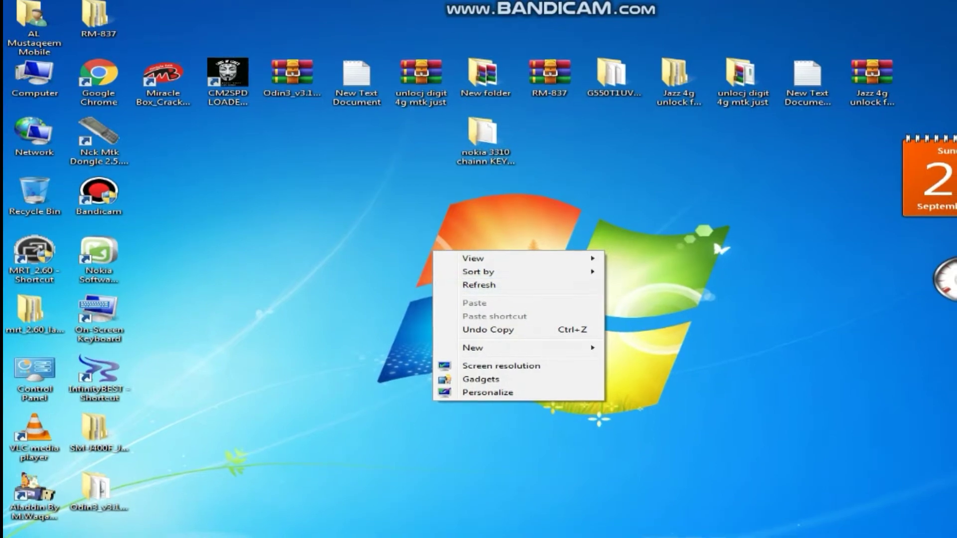
click(476, 283)
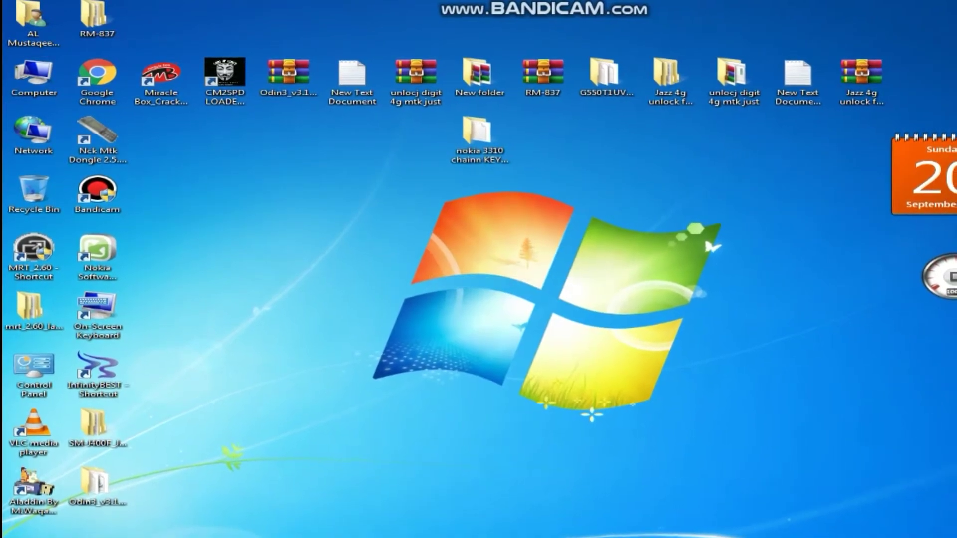
right_click(444, 233)
click(482, 264)
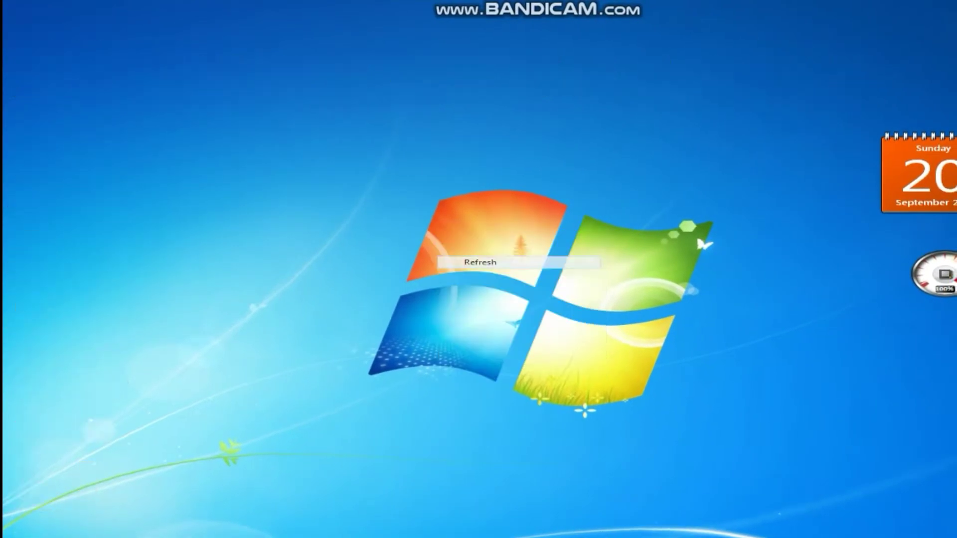
right_click(409, 211)
click(449, 242)
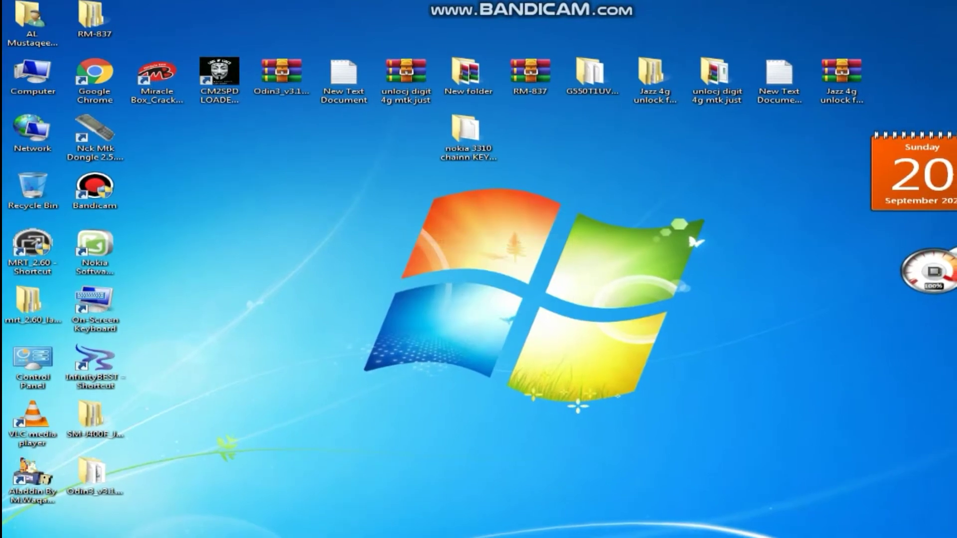
right_click(414, 215)
click(454, 247)
right_click(381, 203)
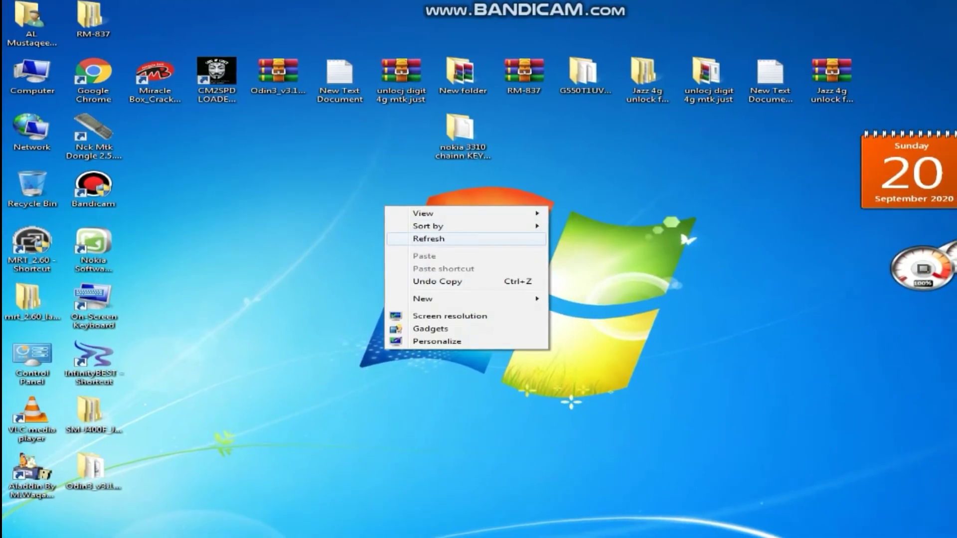
click(431, 237)
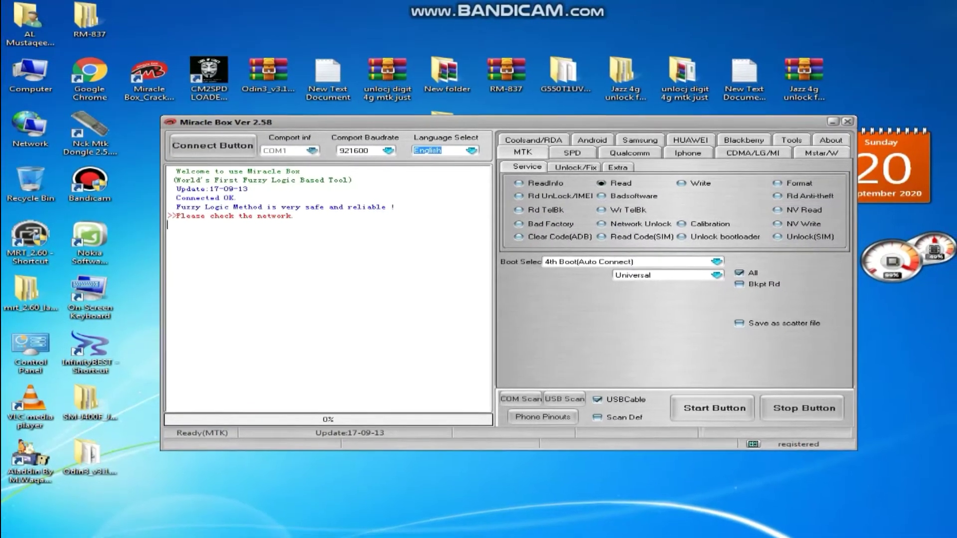
Step: Choose MTK Write with boot 7th Boot (V5.1212/MT6252 & 6276), then browse for the firmware file
click(677, 183)
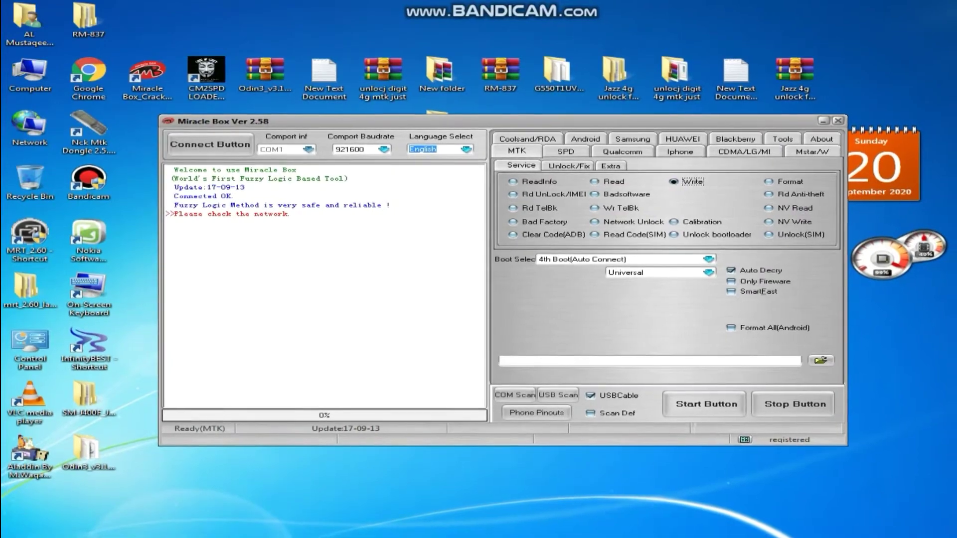
click(704, 258)
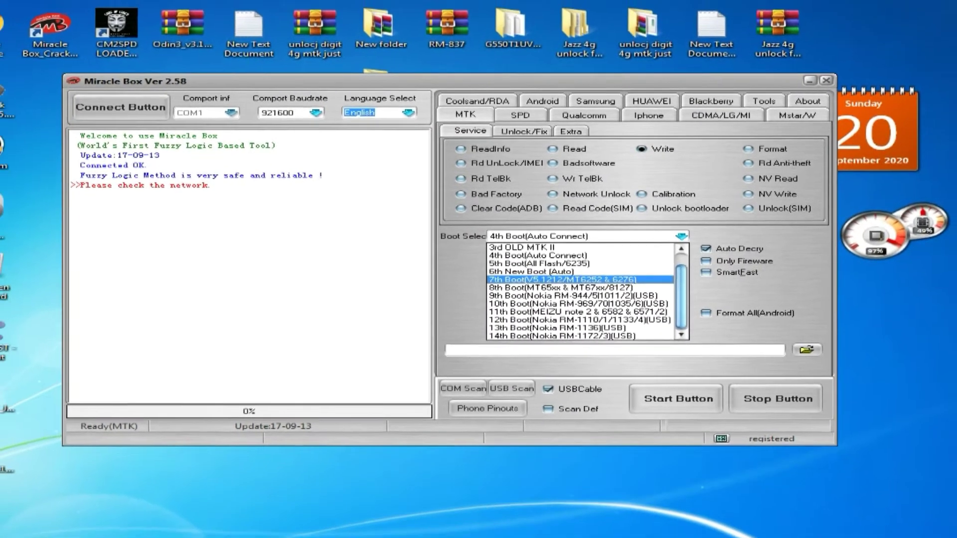
key(Return)
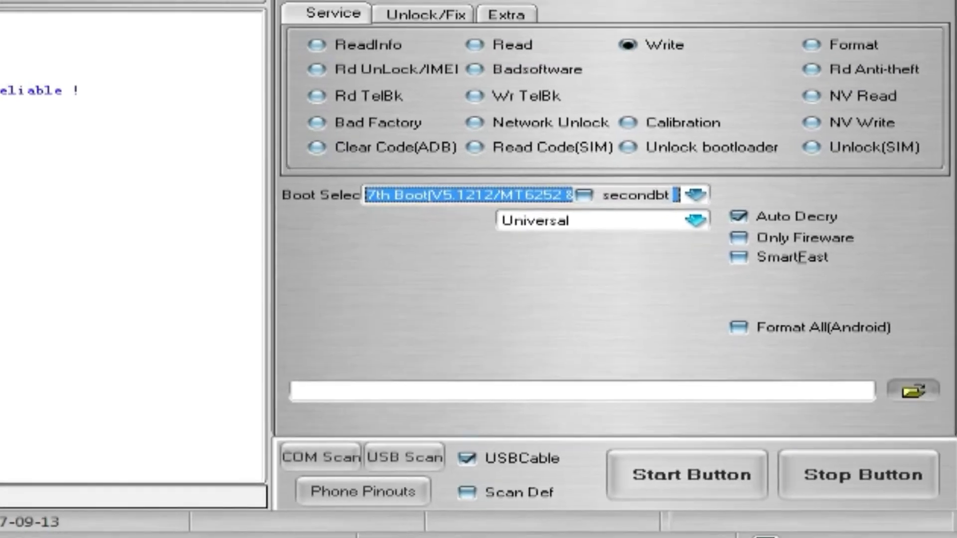
click(215, 26)
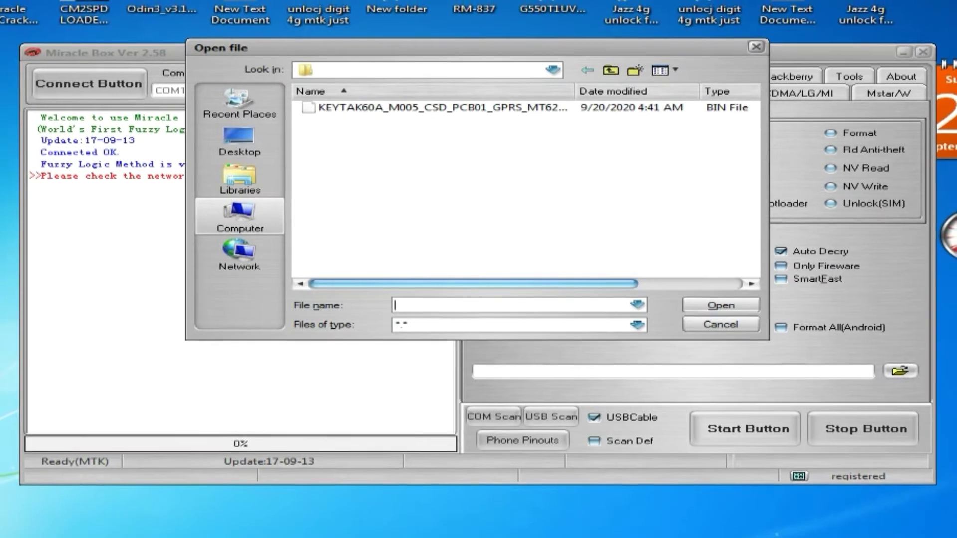
Step: Open the KEYTAK60A BIN file from the nokia 3310 folder on Nokia Flash Files (E:)
click(242, 216)
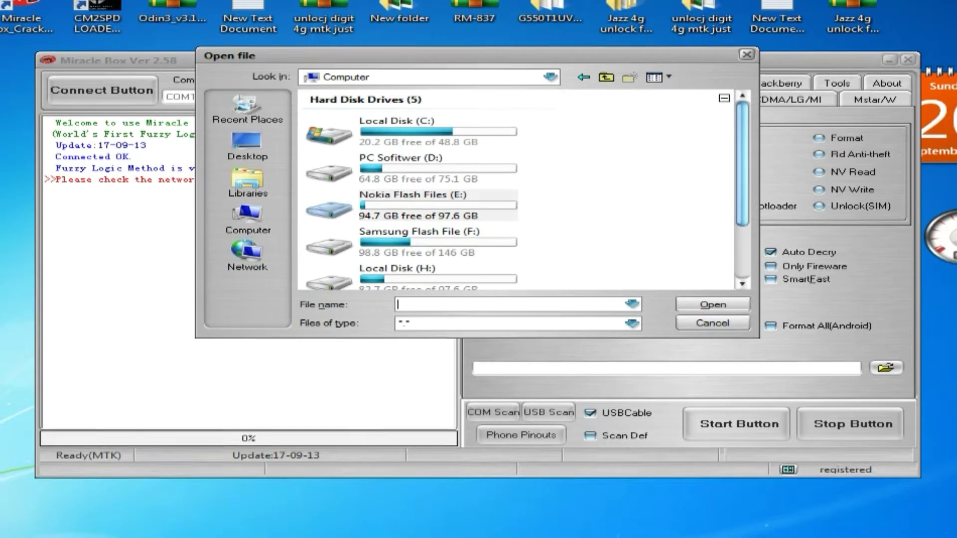
click(439, 207)
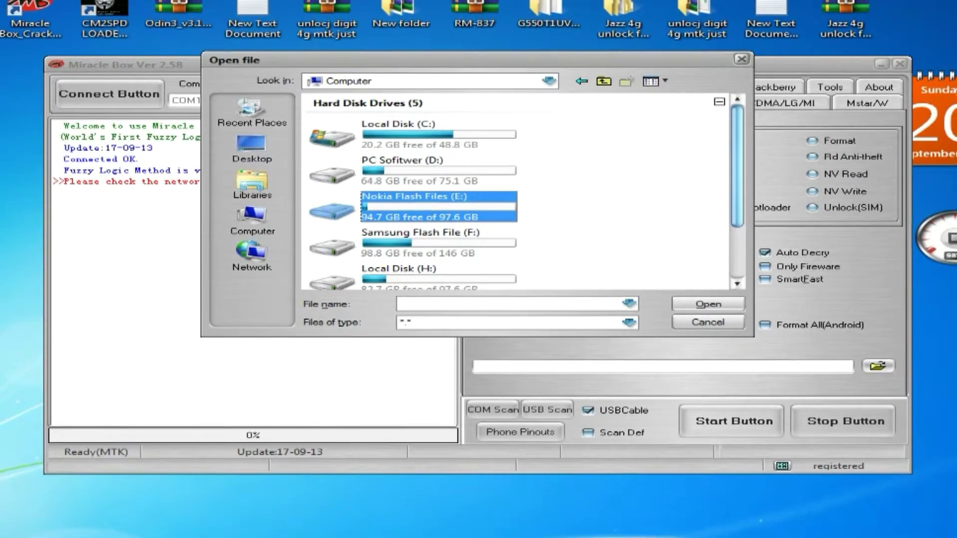
key(Return)
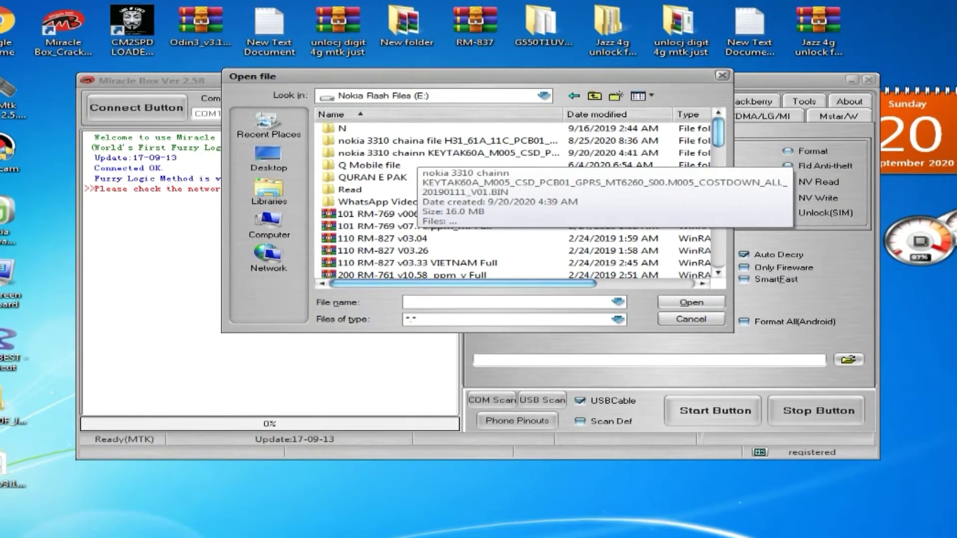
double_click(428, 153)
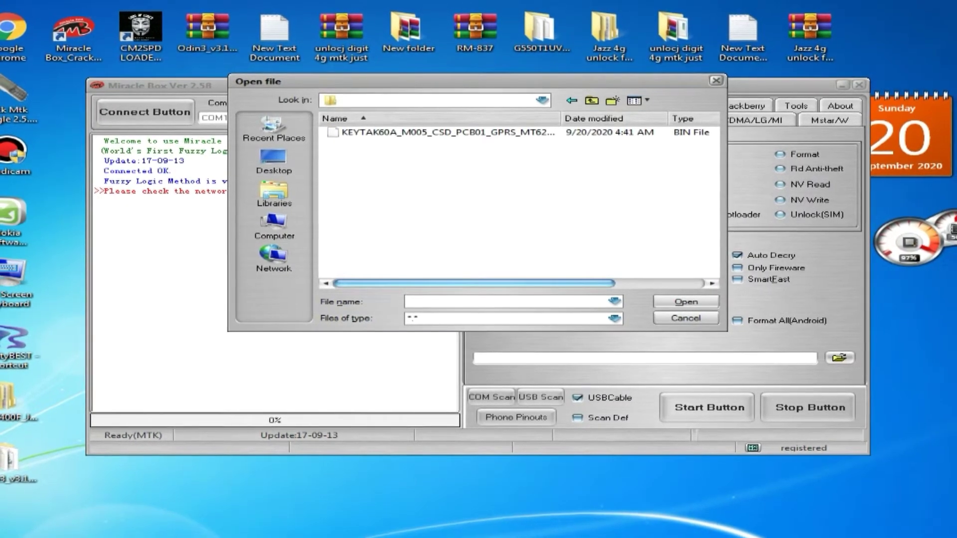
click(428, 131)
key(Return)
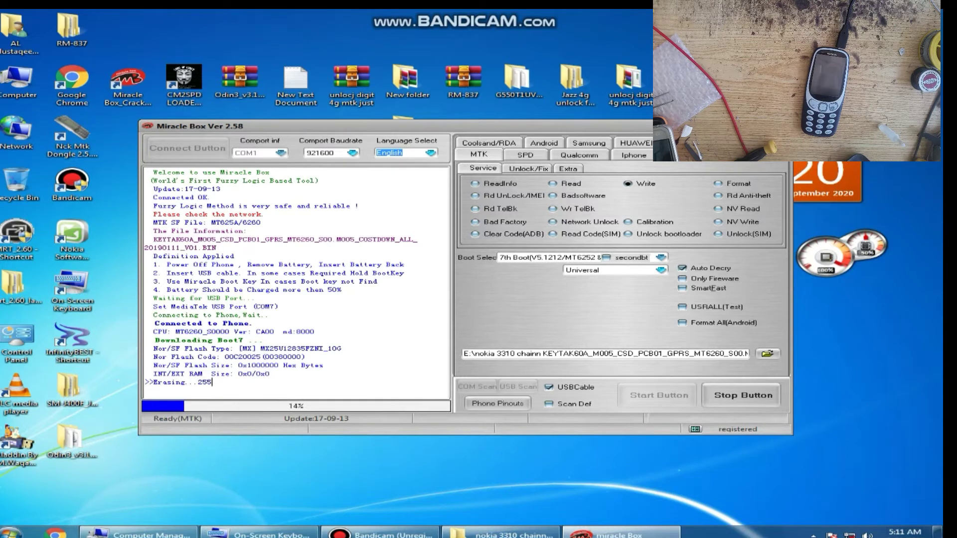
Step: Refresh the desktop twice while the MT6260 flash erase advances to 35%
mouse_move(264, 534)
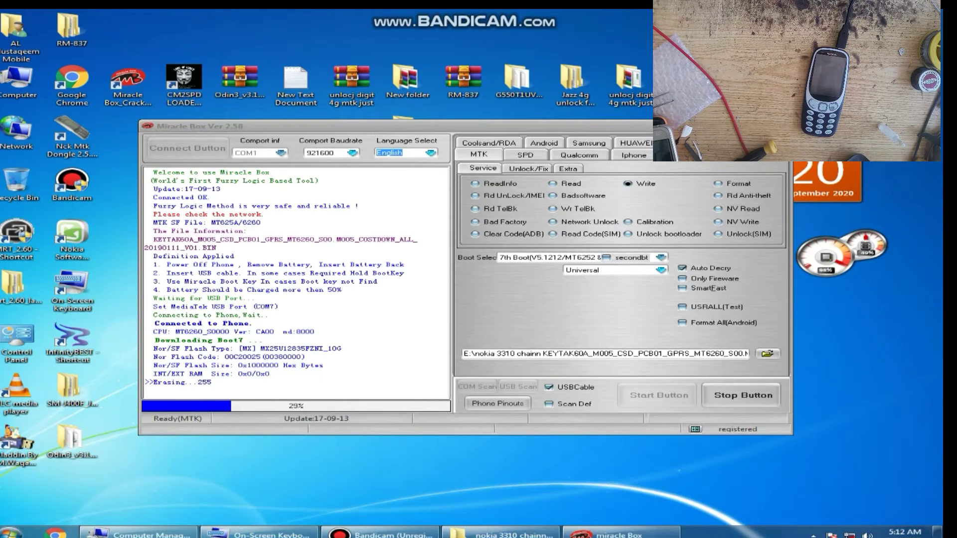
right_click(440, 480)
click(478, 378)
right_click(410, 482)
click(450, 380)
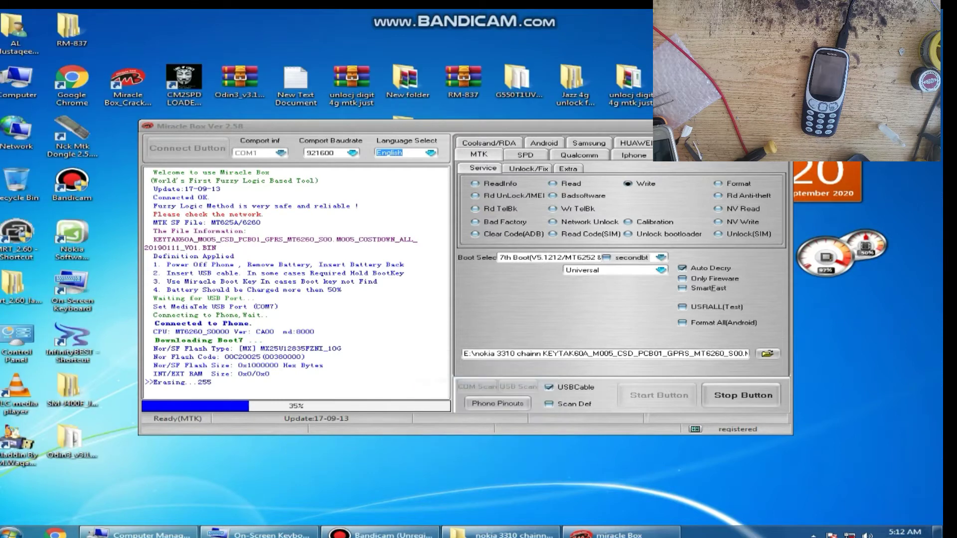